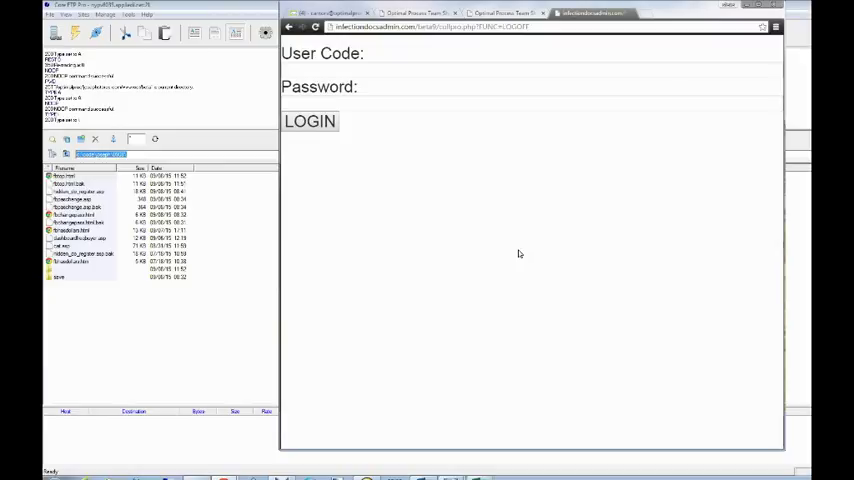
click(412, 71)
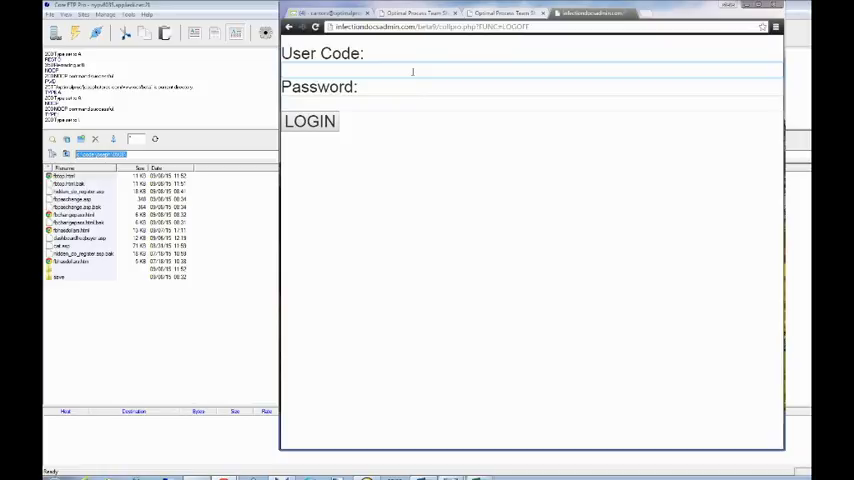
text(demo)
key(Tab)
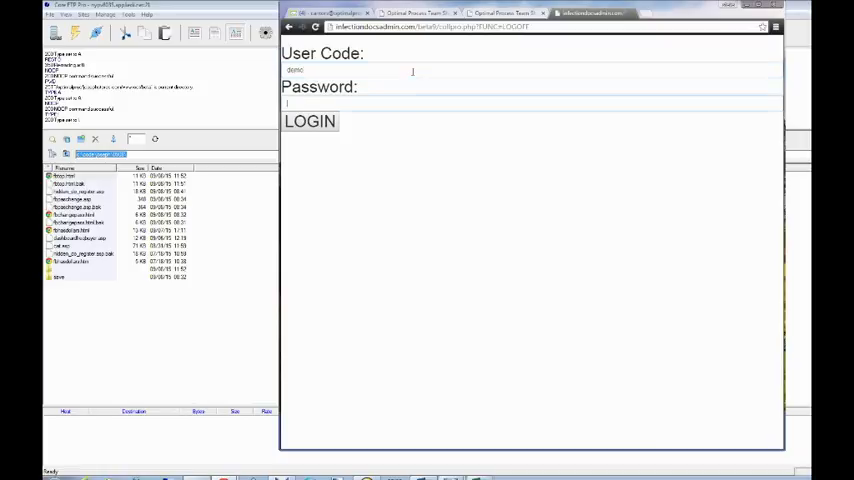
text(demo)
click(310, 121)
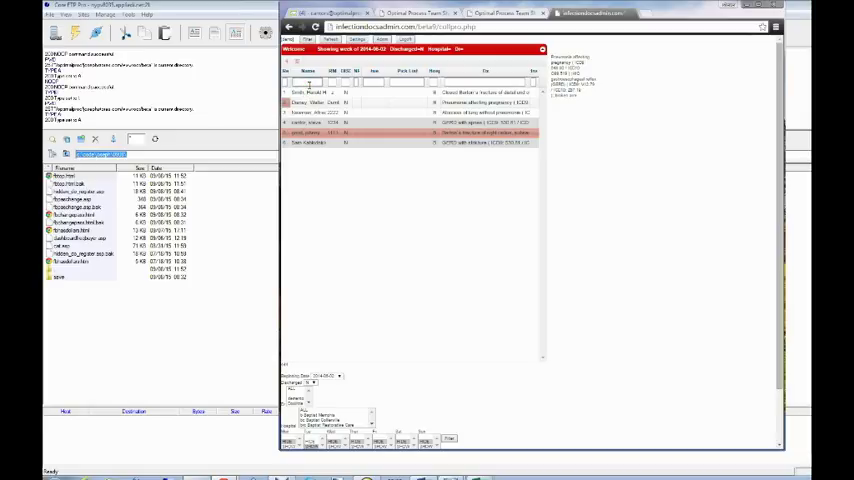
text(sam)
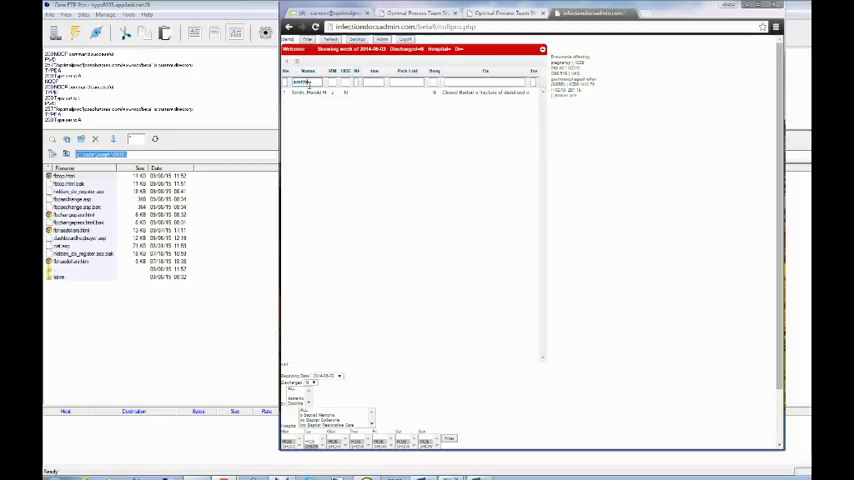
Step: Clear the Name filter so all six patients are listed
key(ctrl+a)
key(BackSpace)
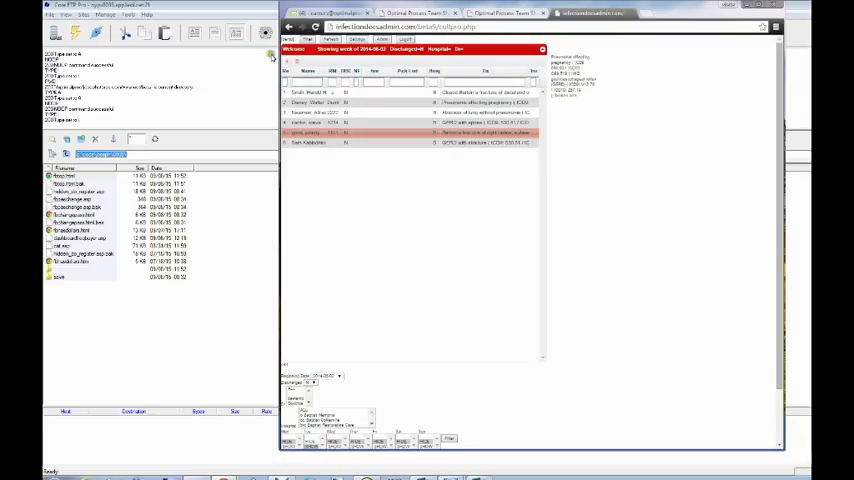
Step: Replace the fifth patient's diagnosis with 'Barton's fracture' and search matching ICD-10 codes
click(470, 132)
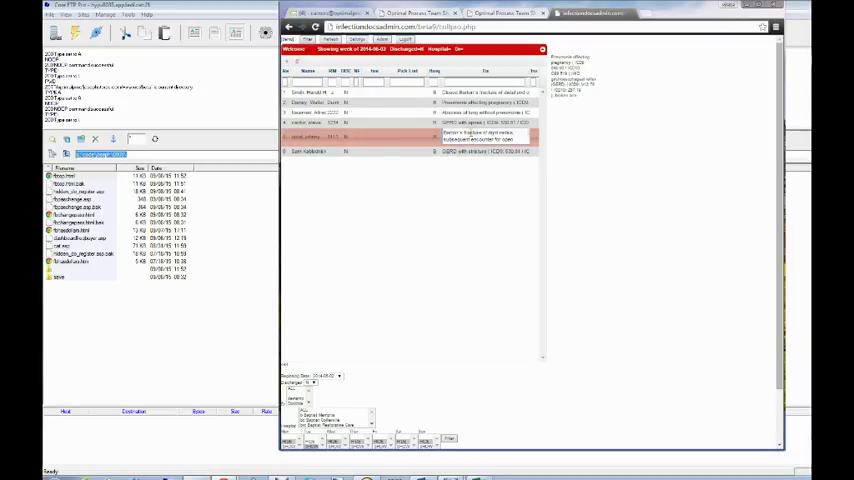
double_click(470, 132)
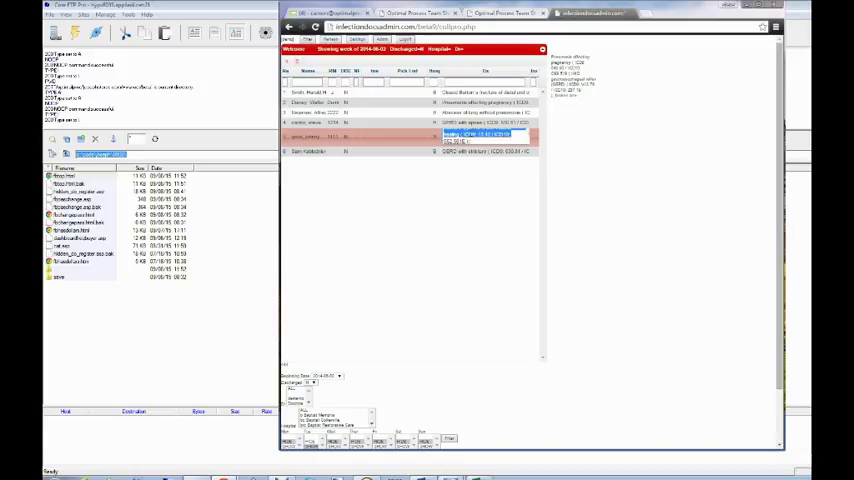
text(ESC1)
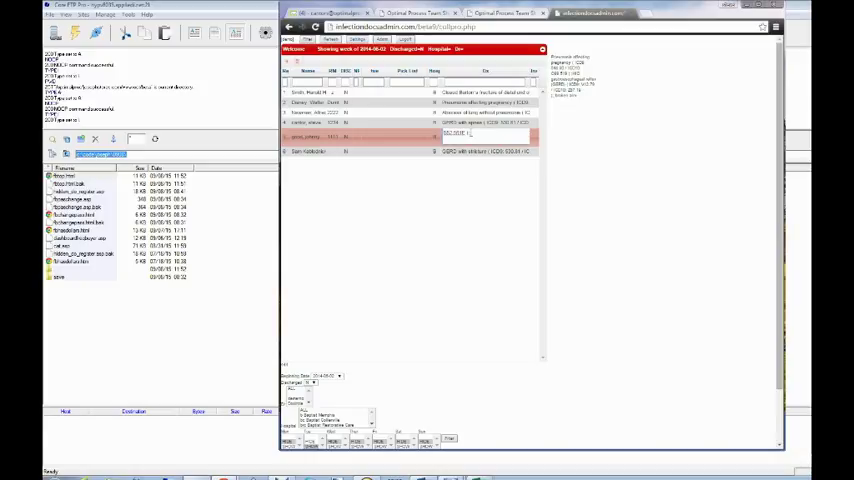
key(ctrl+a)
key(Delete)
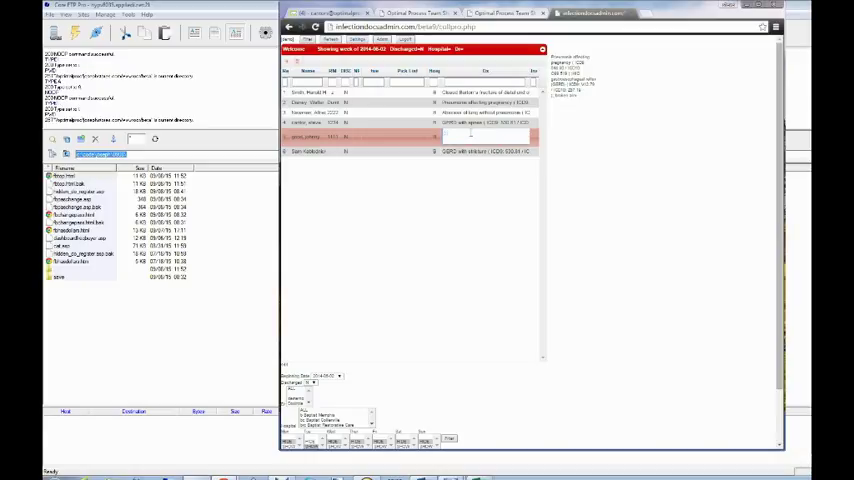
text(hdwick )
text(tal)
key(Return)
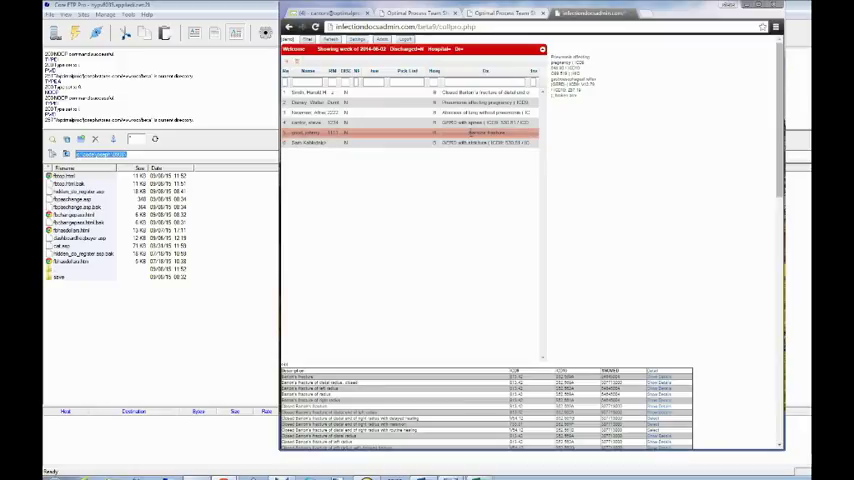
scroll(470, 133, down, 1)
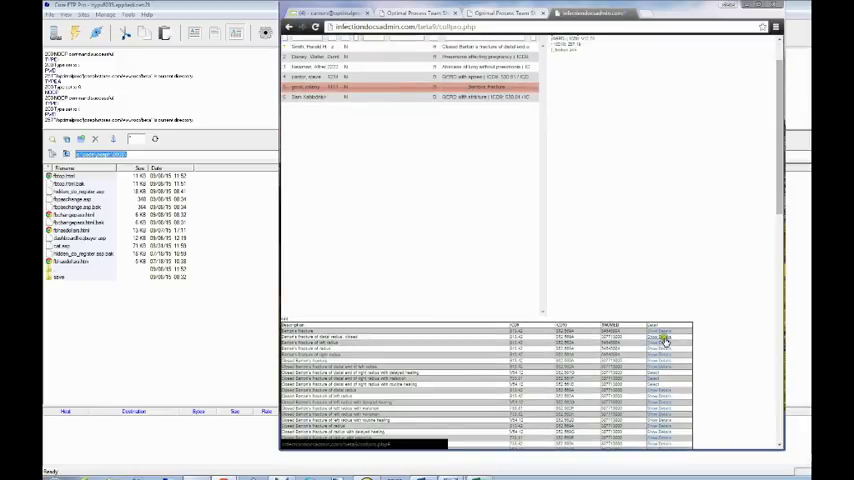
Step: Drill into a Barton's fracture code, filter to Right laterality, and select it
click(663, 338)
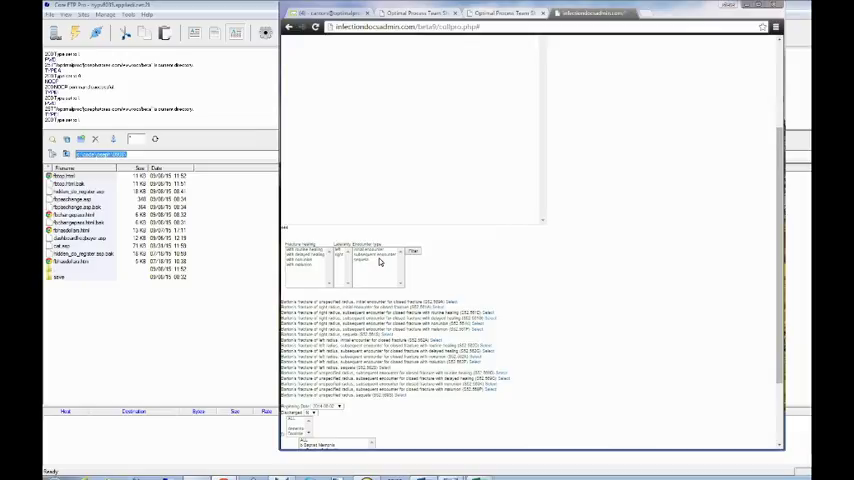
click(339, 255)
click(415, 254)
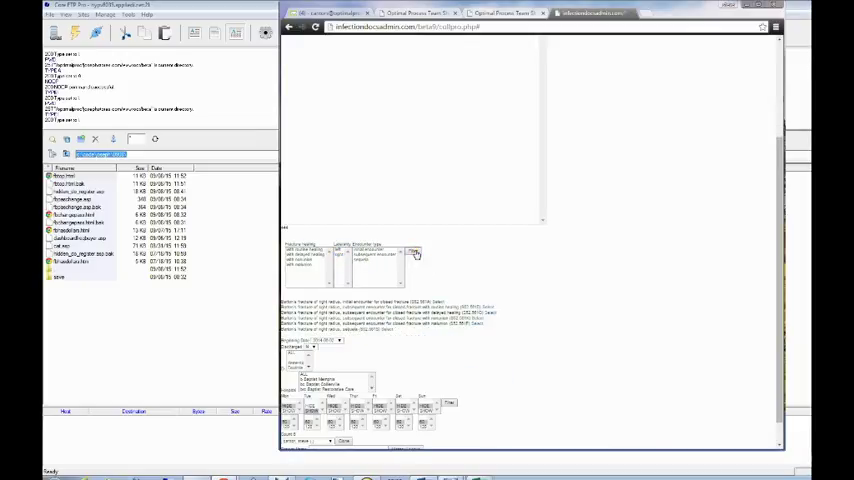
click(488, 306)
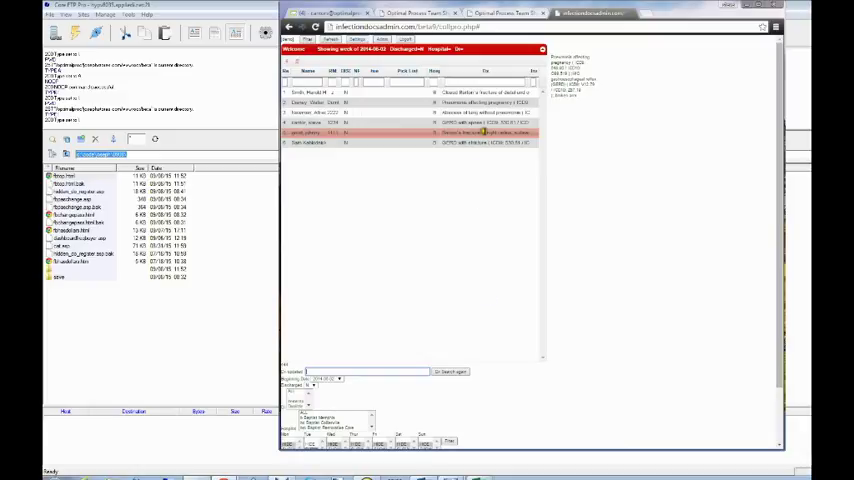